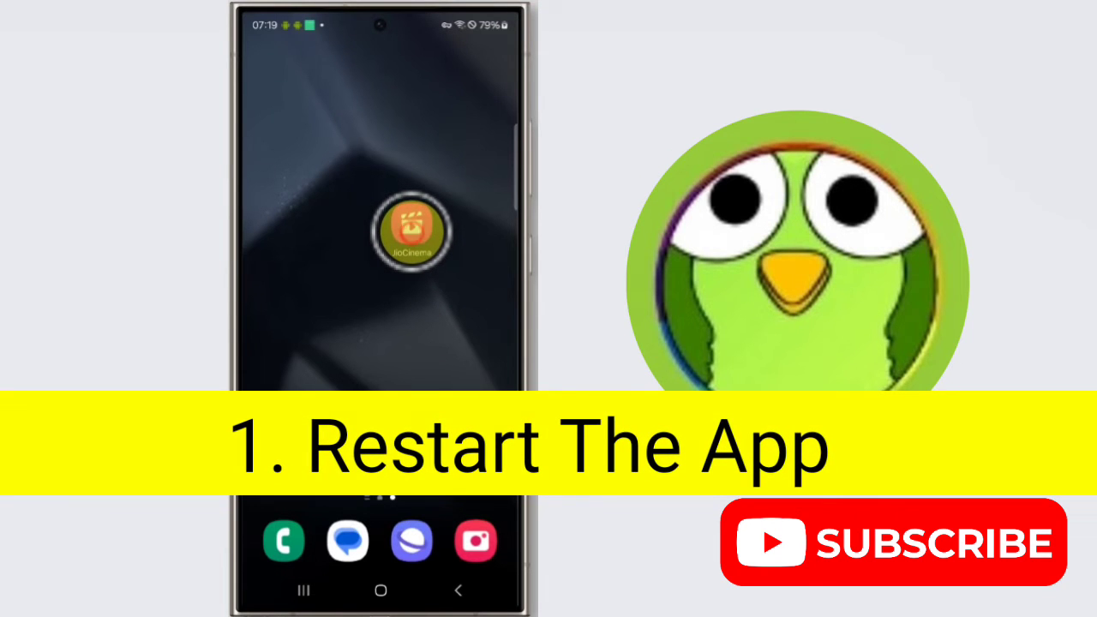
# Step: Launch JioCinema, close all recent apps, then relaunch JioCinema from the home screen
pyautogui.click(412, 230)
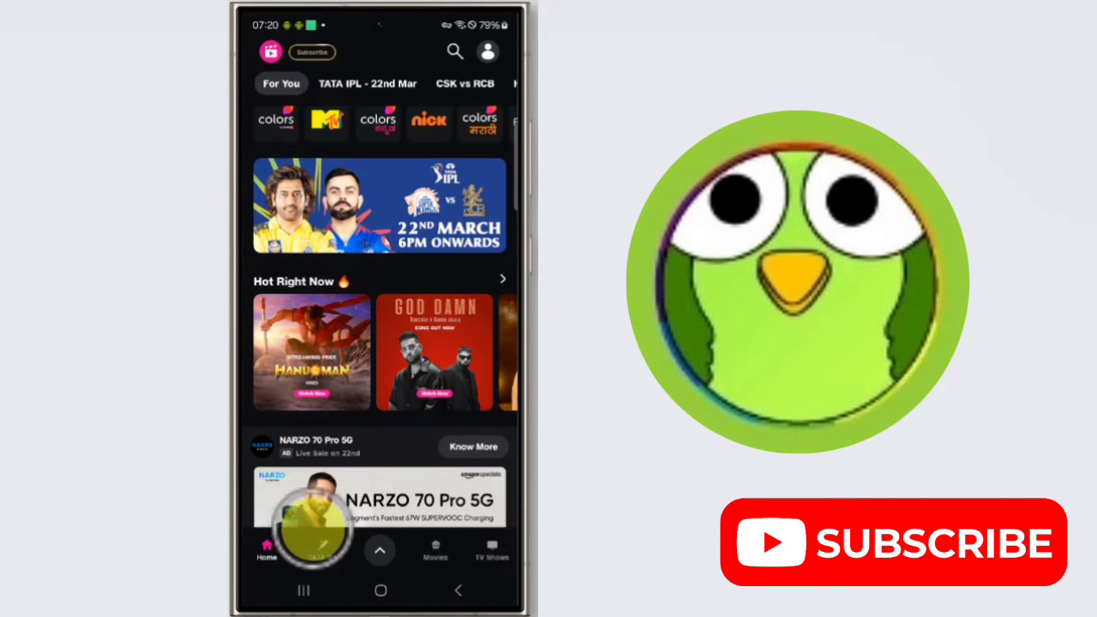
pyautogui.click(298, 590)
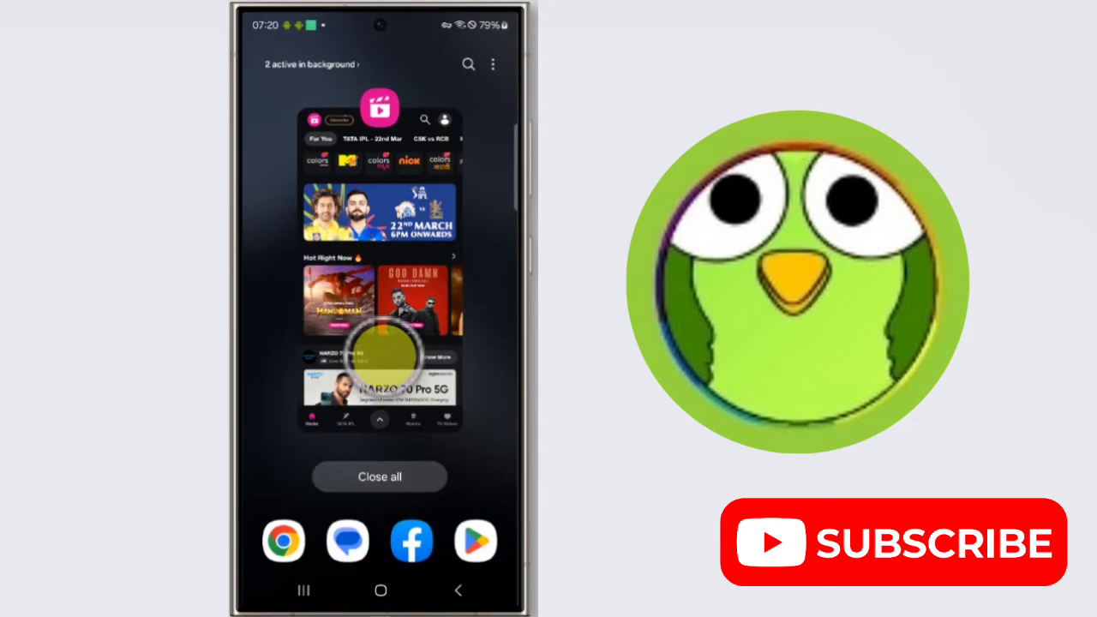
pyautogui.click(393, 477)
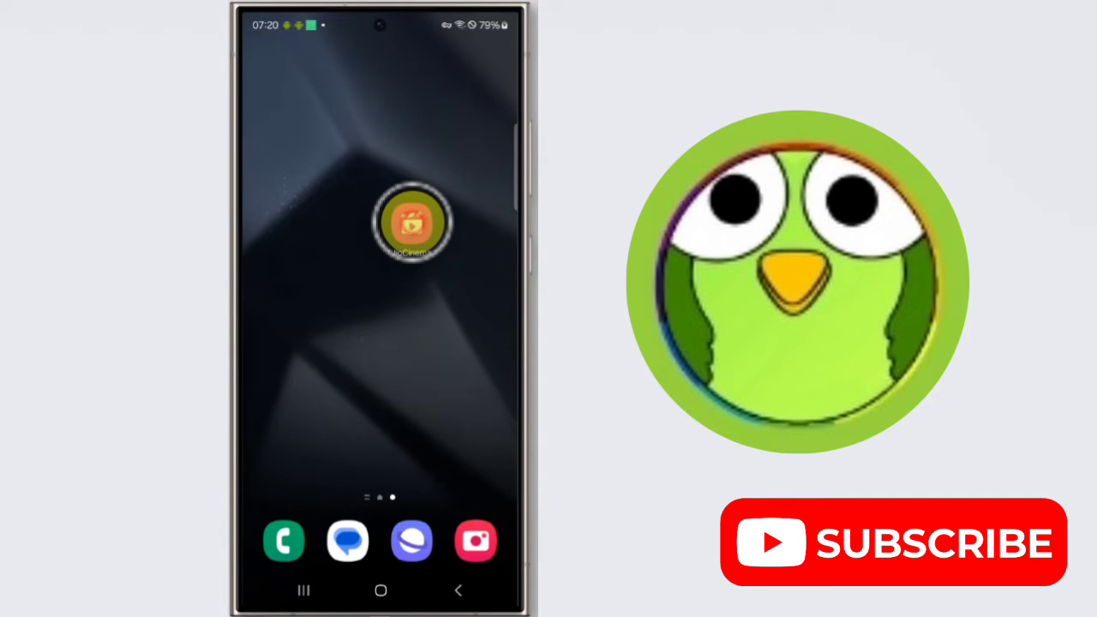
pyautogui.click(412, 222)
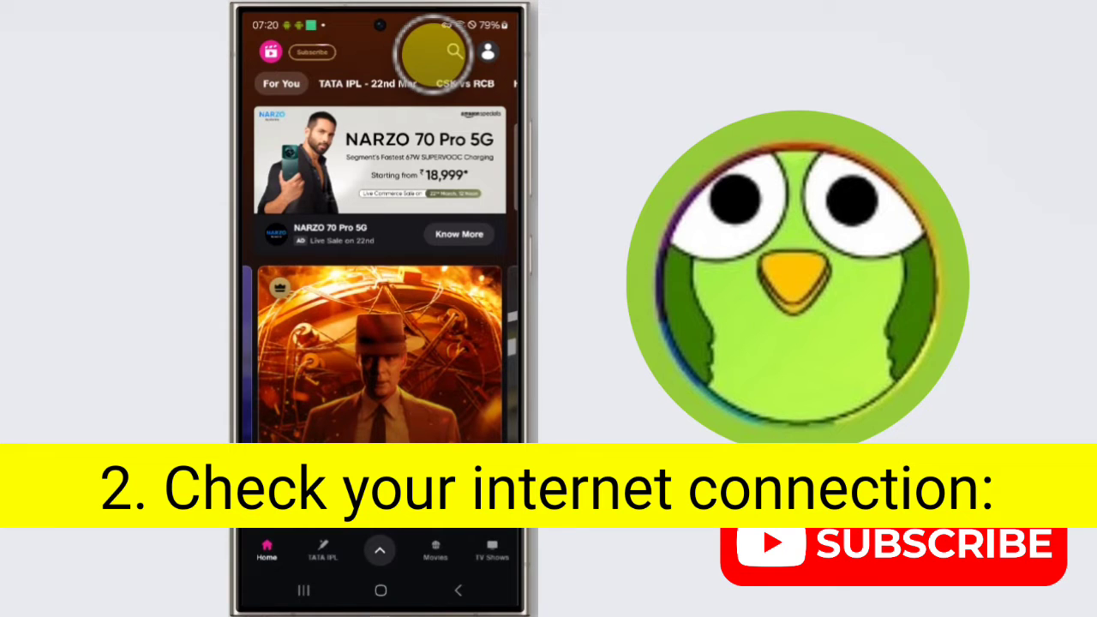
# Step: Swipe up to leave JioCinema and return to the home screen
pyautogui.moveTo(368, 600)
pyautogui.mouseDown()
pyautogui.moveTo(387, 575)
pyautogui.moveTo(397, 387)
pyautogui.moveTo(383, 296)
pyautogui.mouseUp()
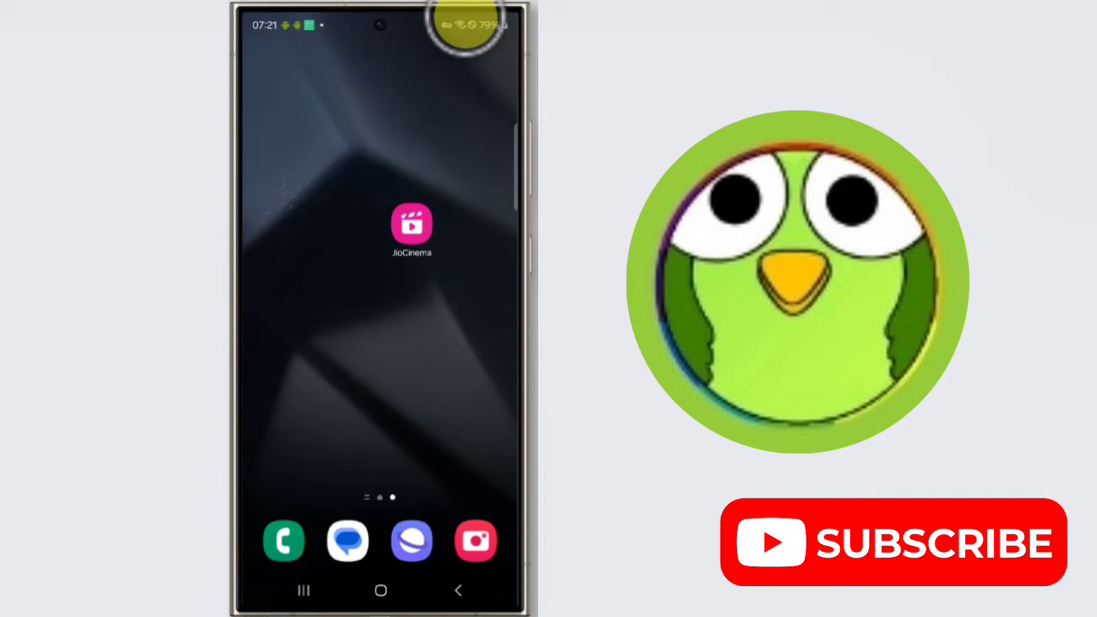
# Step: Toggle Airplane mode on and off from quick settings, then return home
pyautogui.moveTo(467, 27); pyautogui.dragTo(441, 282)
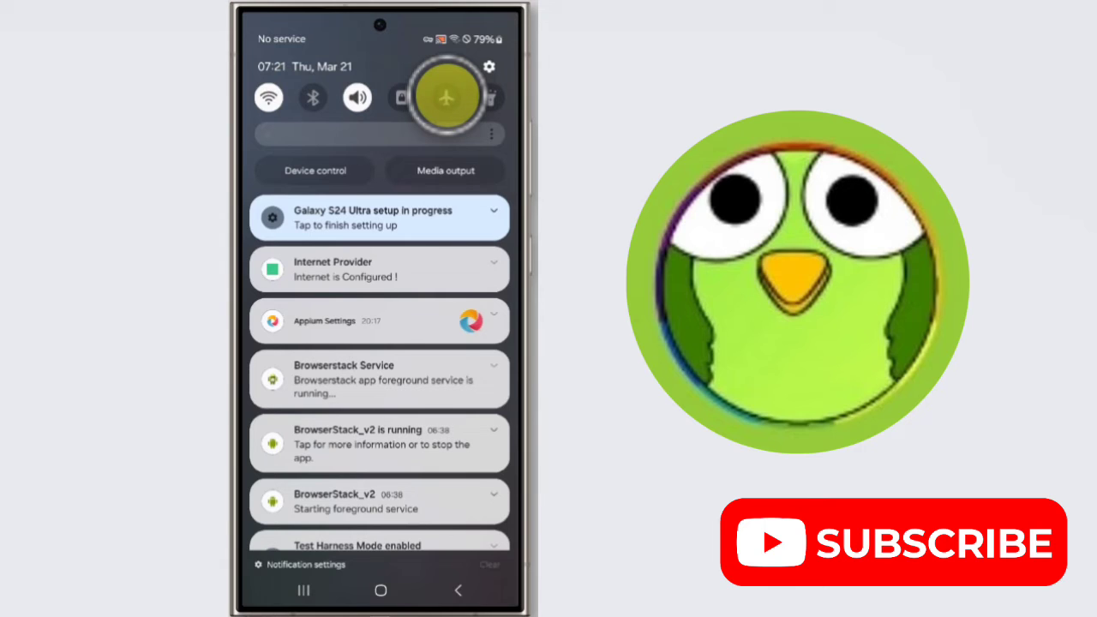
pyautogui.click(447, 97)
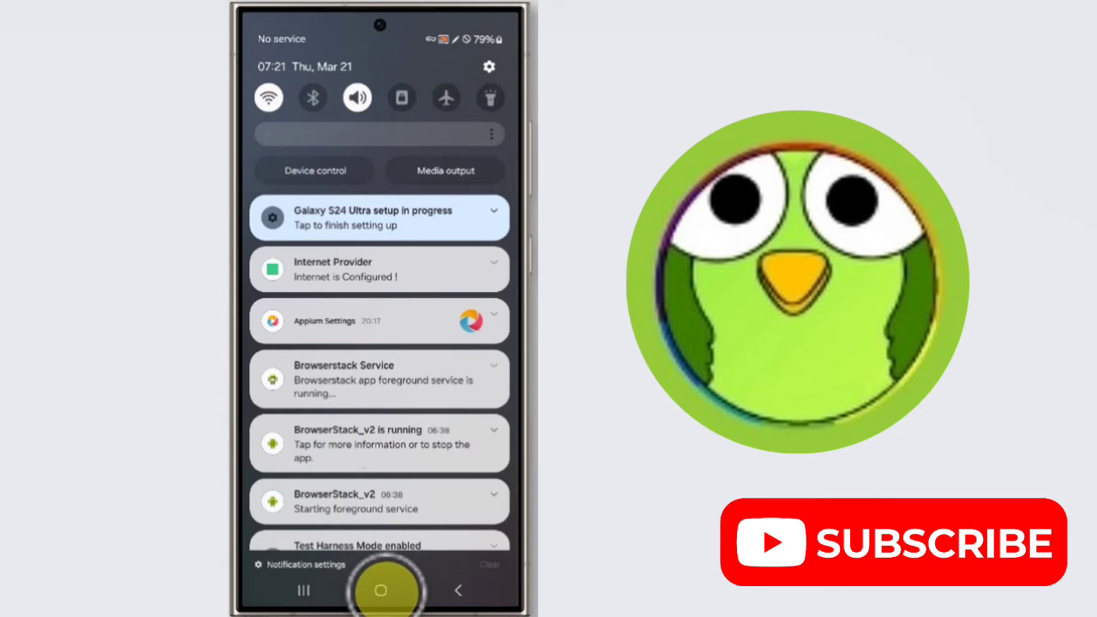
pyautogui.click(382, 590)
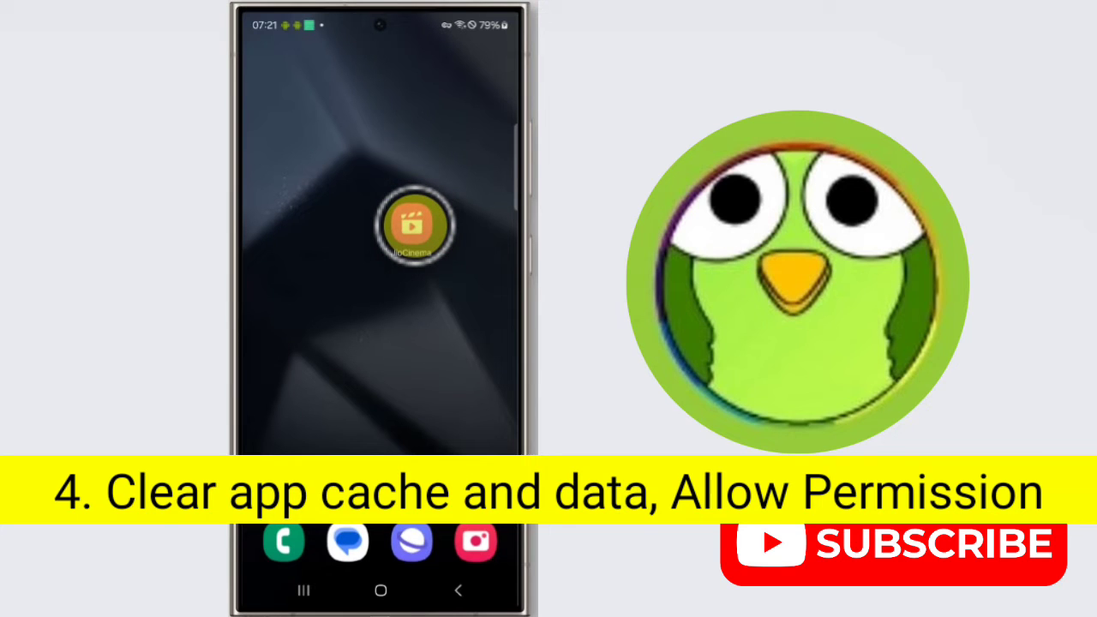
pyautogui.click(416, 224)
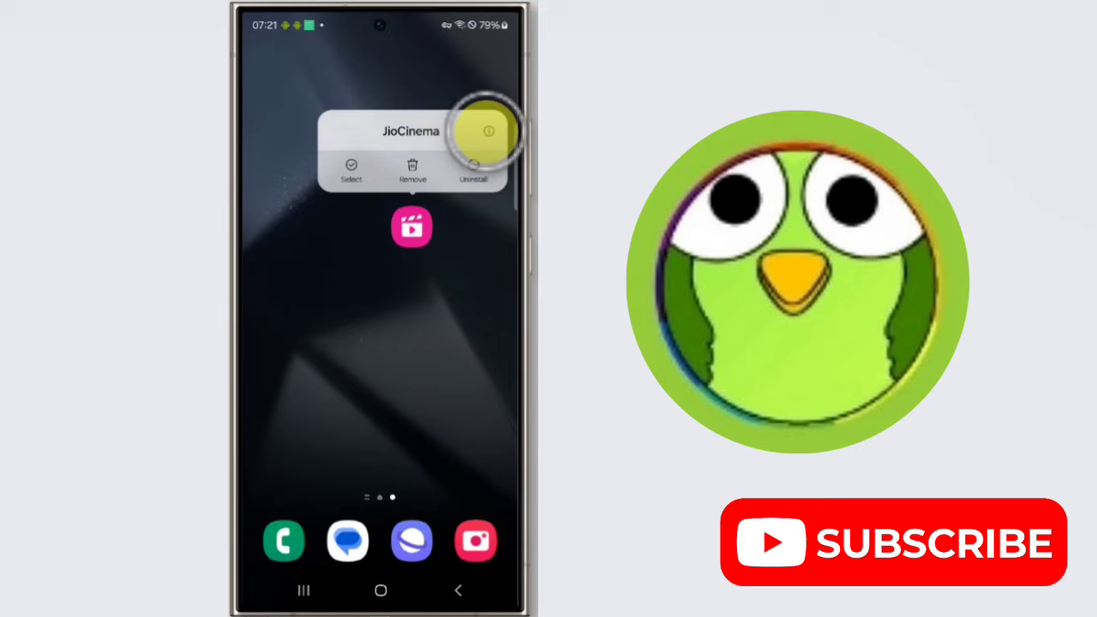
pyautogui.click(489, 130)
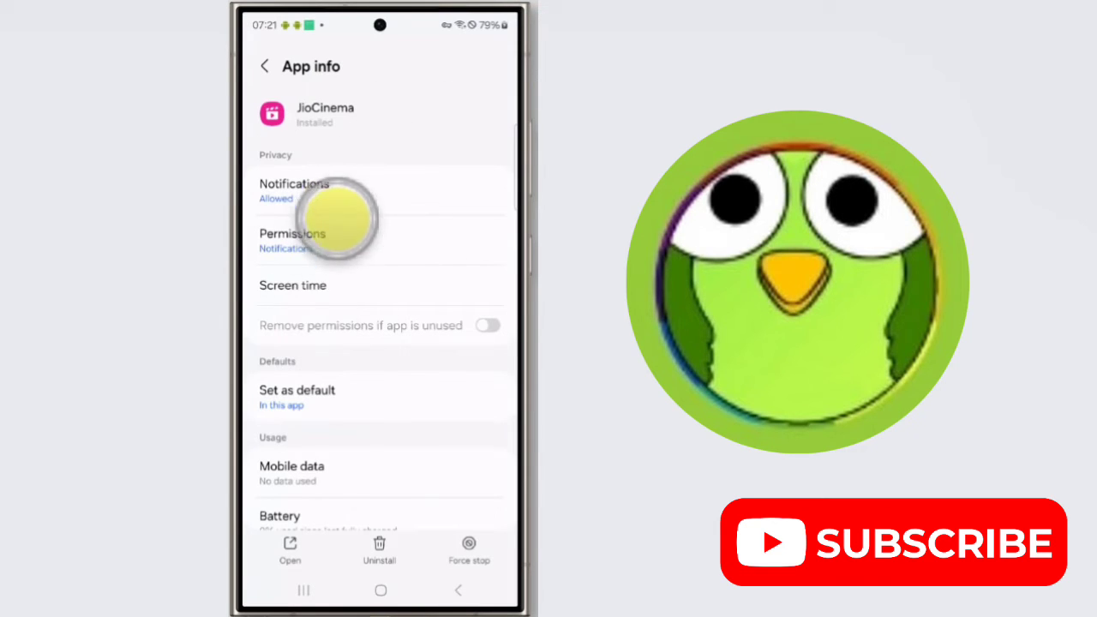
pyautogui.scroll(-5, 340, 351)
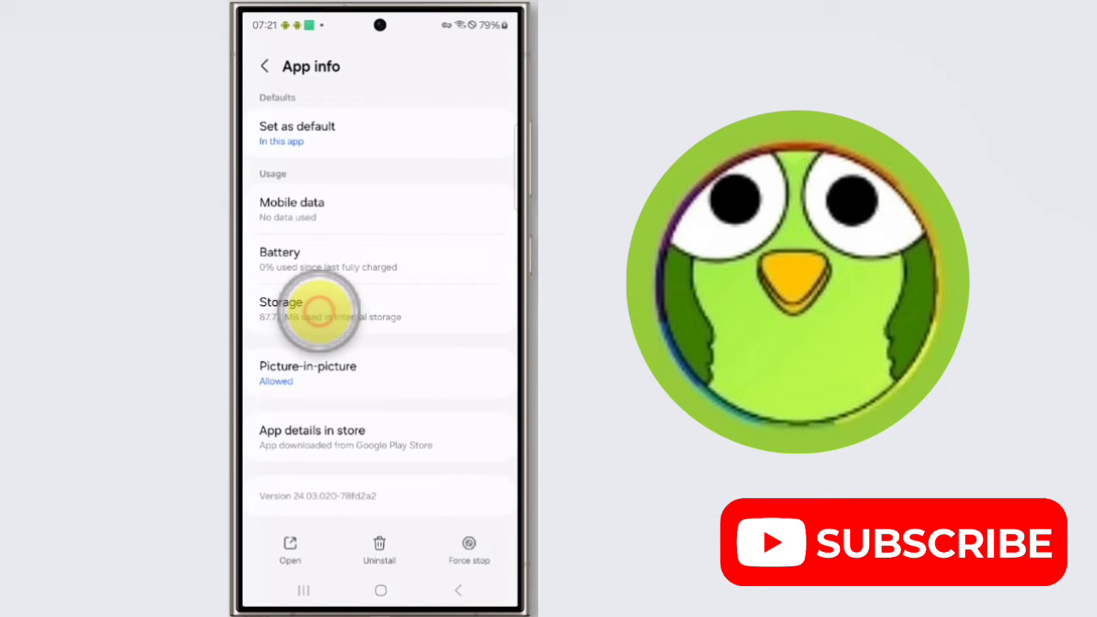
pyautogui.click(319, 311)
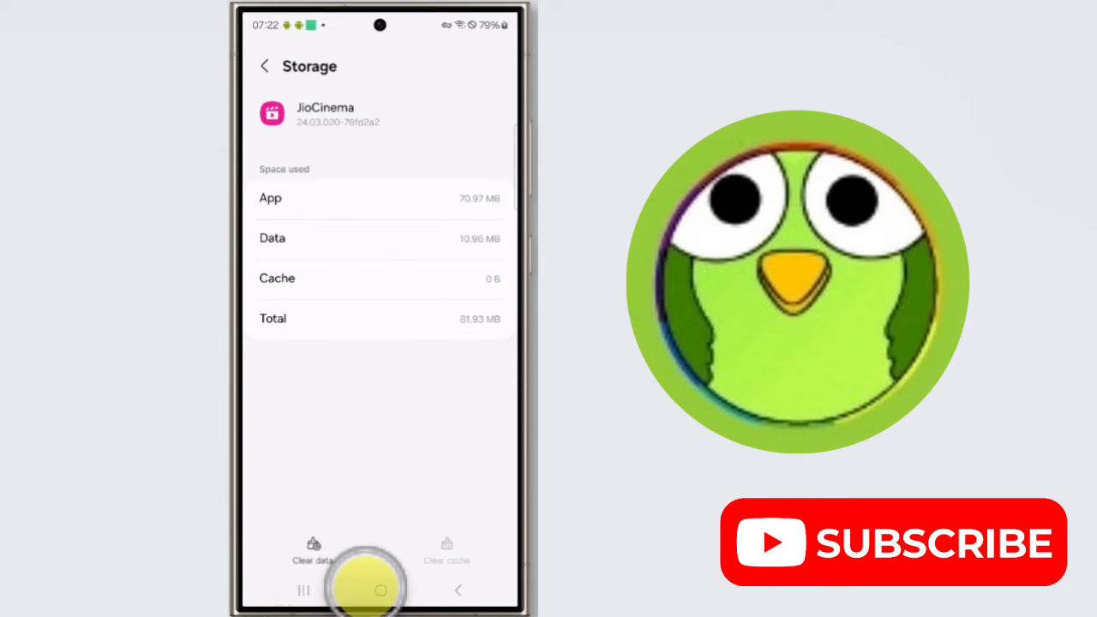
pyautogui.click(383, 593)
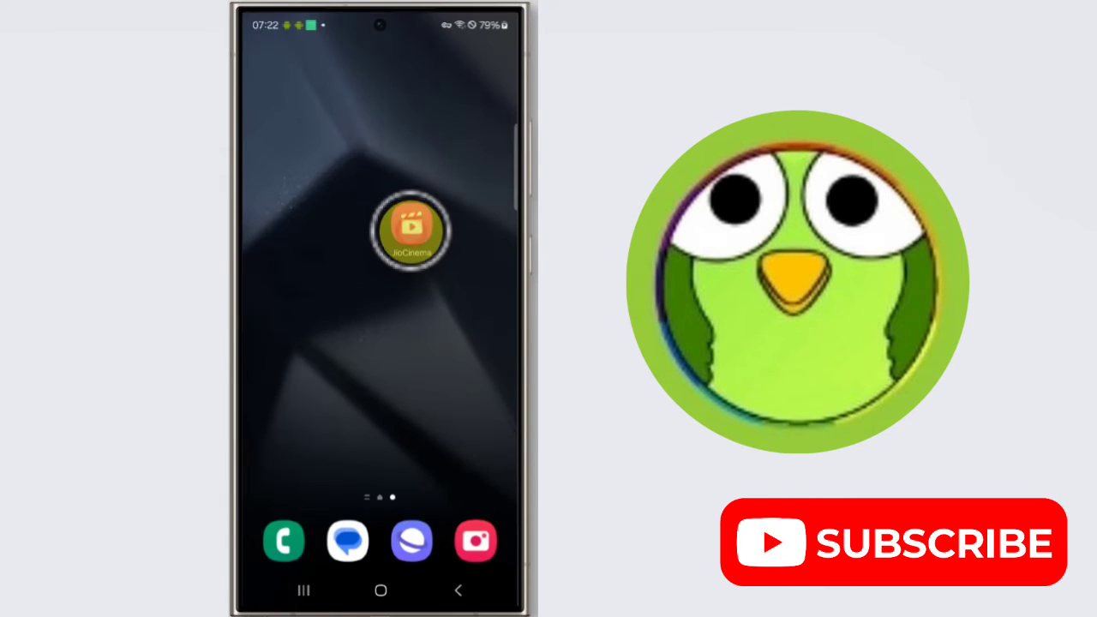
# Step: Open JioCinema's App permissions page from its home-screen shortcut menu
pyautogui.click(411, 229)
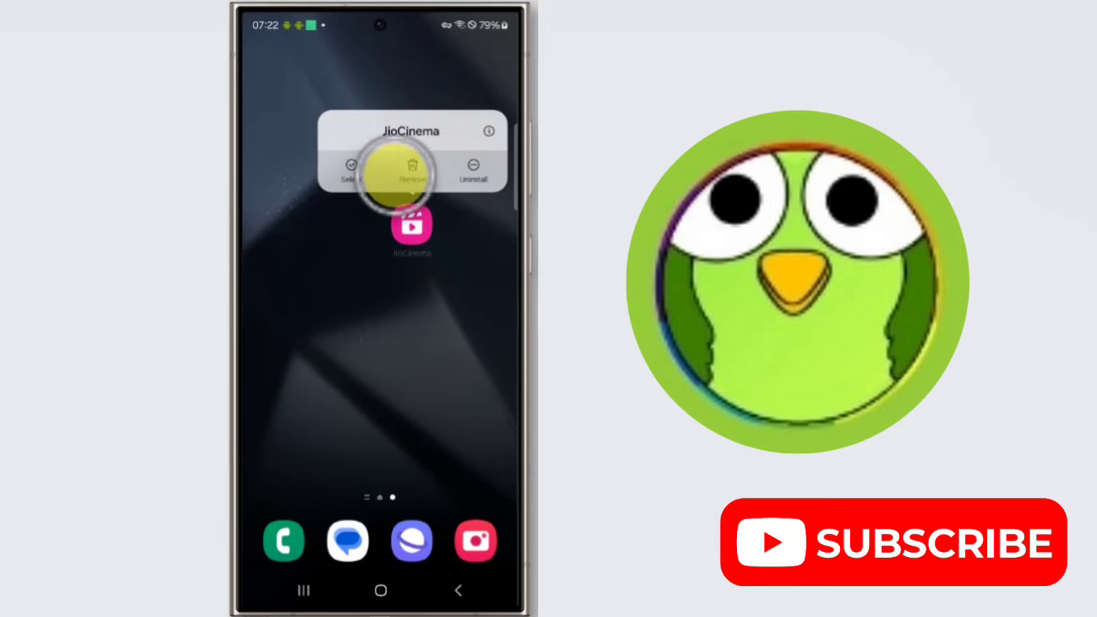
pyautogui.click(488, 131)
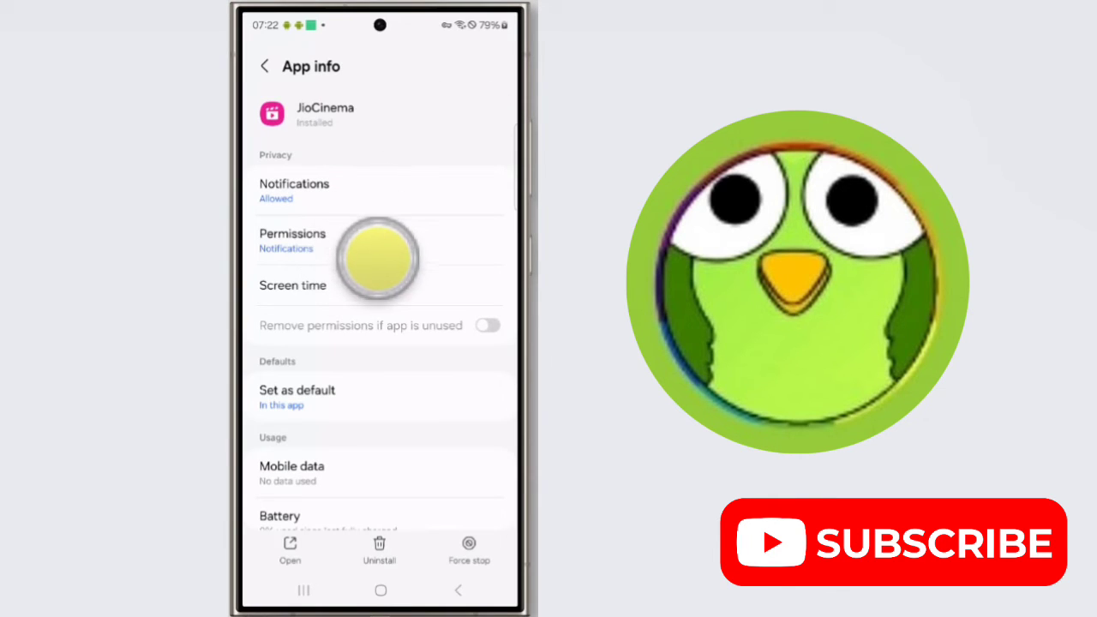
pyautogui.moveTo(373, 255)
pyautogui.mouseDown()
pyautogui.moveTo(362, 372)
pyautogui.moveTo(289, 399)
pyautogui.moveTo(321, 387)
pyautogui.mouseUp()
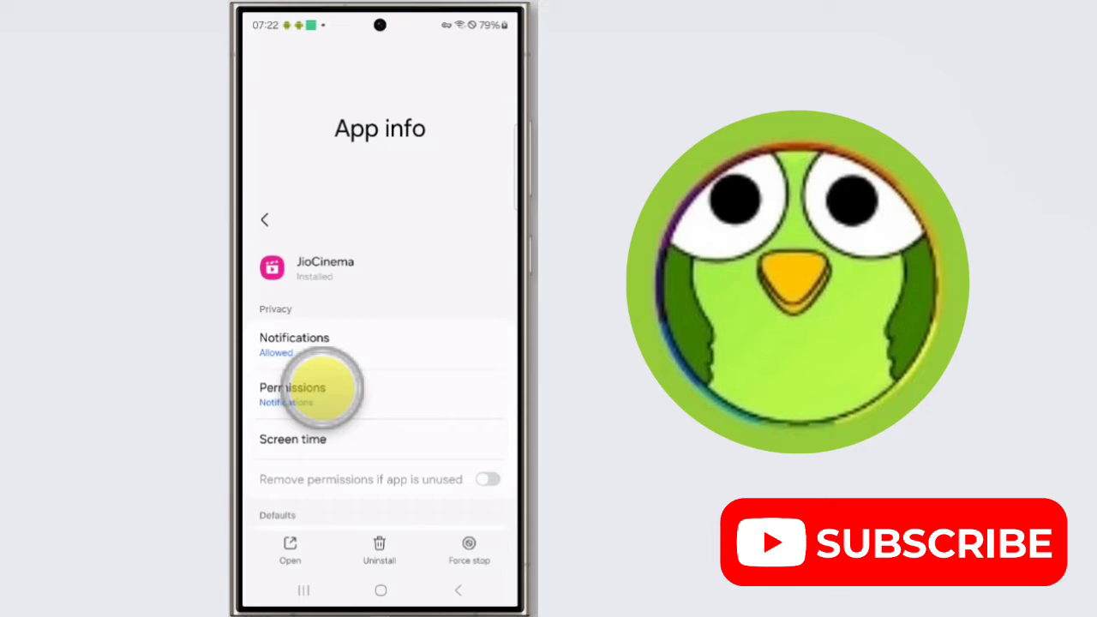
pyautogui.click(321, 388)
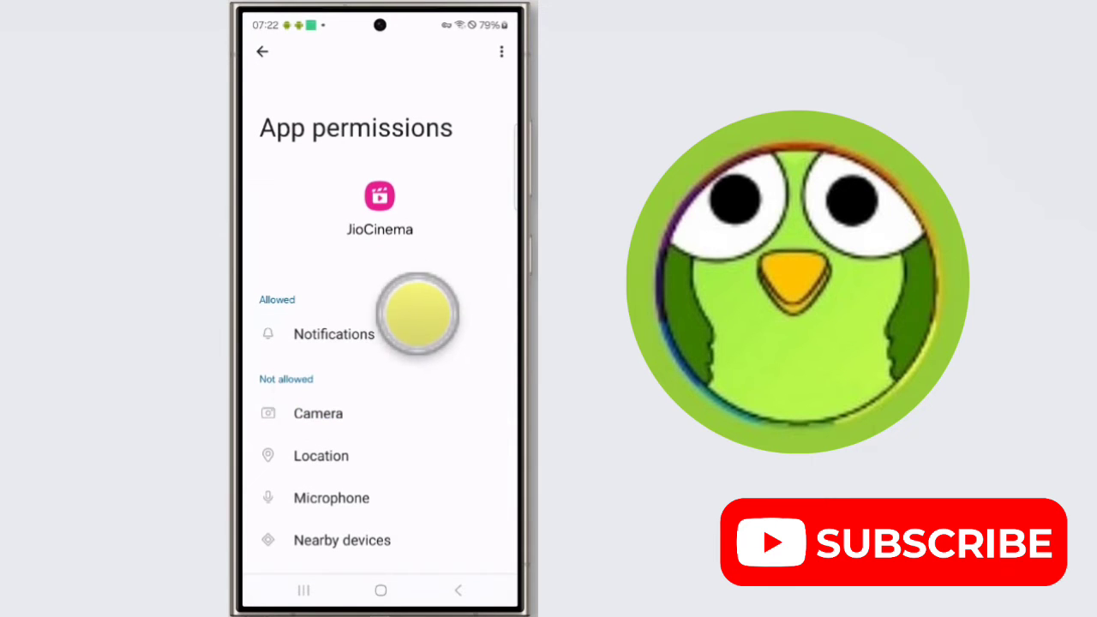
pyautogui.moveTo(403, 370); pyautogui.dragTo(252, 314)
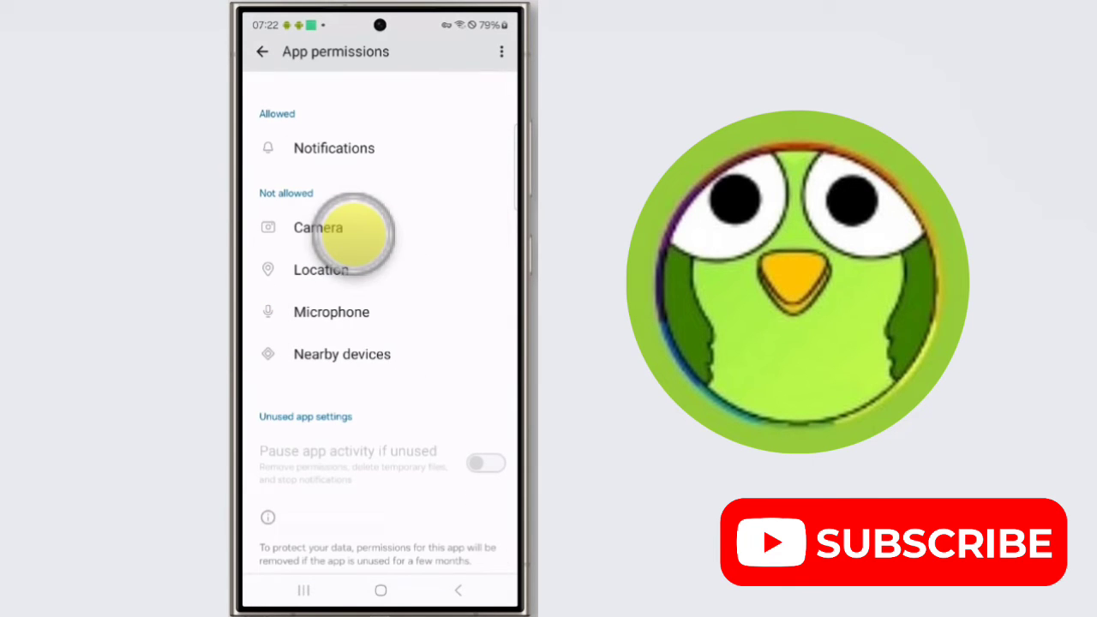
pyautogui.moveTo(323, 232)
pyautogui.mouseDown()
pyautogui.moveTo(326, 274)
pyautogui.moveTo(265, 379)
pyautogui.moveTo(352, 390)
pyautogui.moveTo(343, 416)
pyautogui.moveTo(326, 424)
pyautogui.moveTo(363, 412)
pyautogui.moveTo(376, 445)
pyautogui.moveTo(306, 324)
pyautogui.mouseUp()
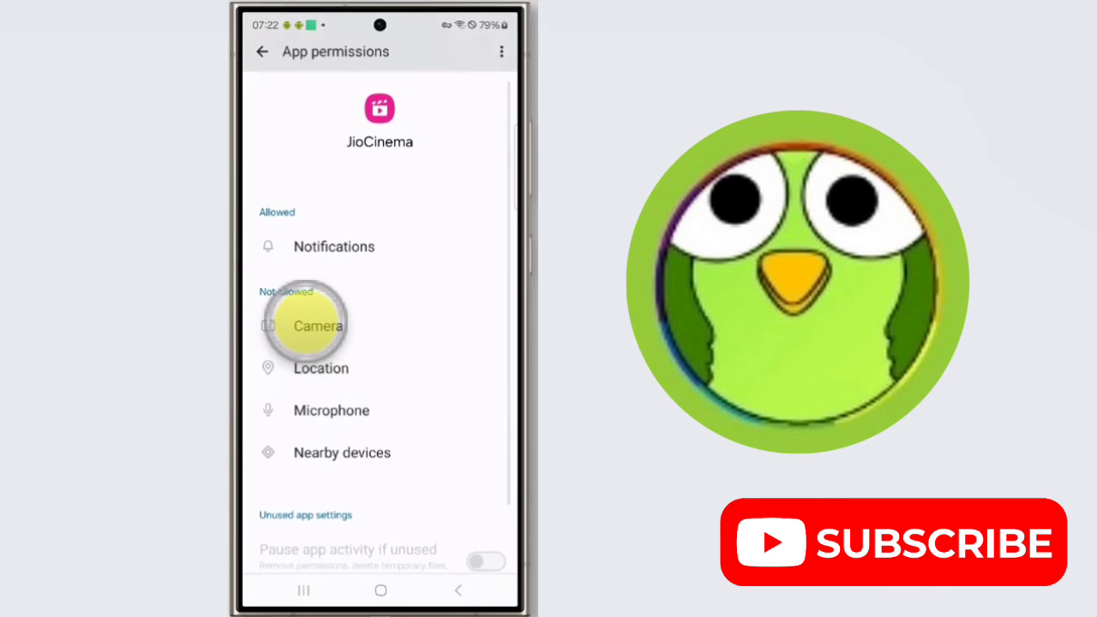
pyautogui.moveTo(312, 412)
pyautogui.mouseDown()
pyautogui.moveTo(277, 355)
pyautogui.moveTo(302, 404)
pyautogui.moveTo(311, 335)
pyautogui.moveTo(336, 465)
pyautogui.mouseUp()
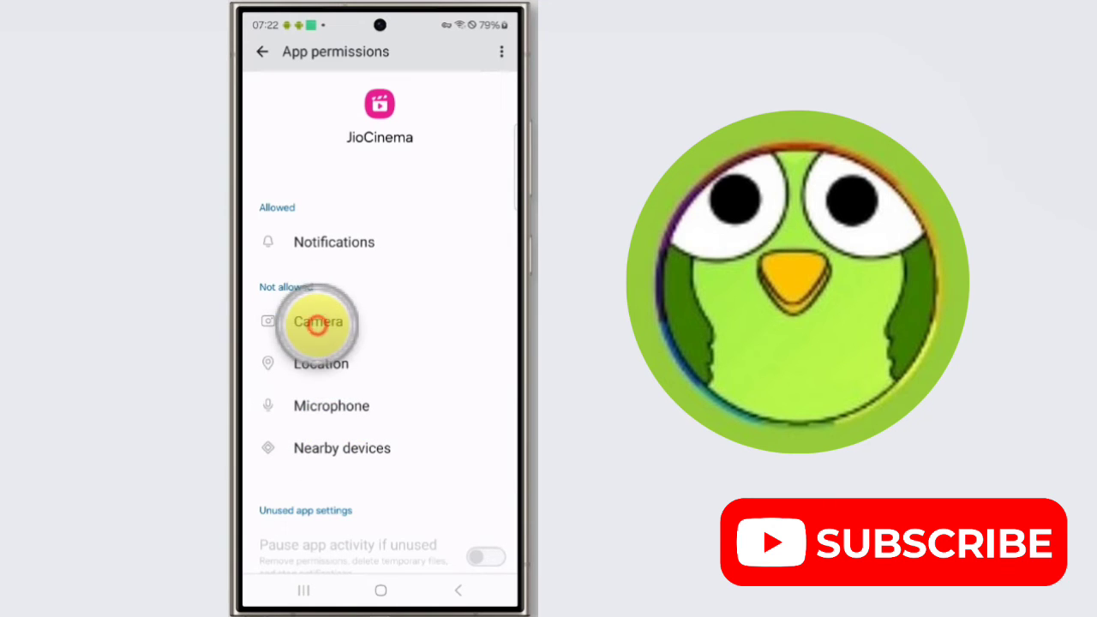
# Step: Set Camera and Microphone to 'Allow only while using the app'
pyautogui.click(318, 323)
pyautogui.click(273, 323)
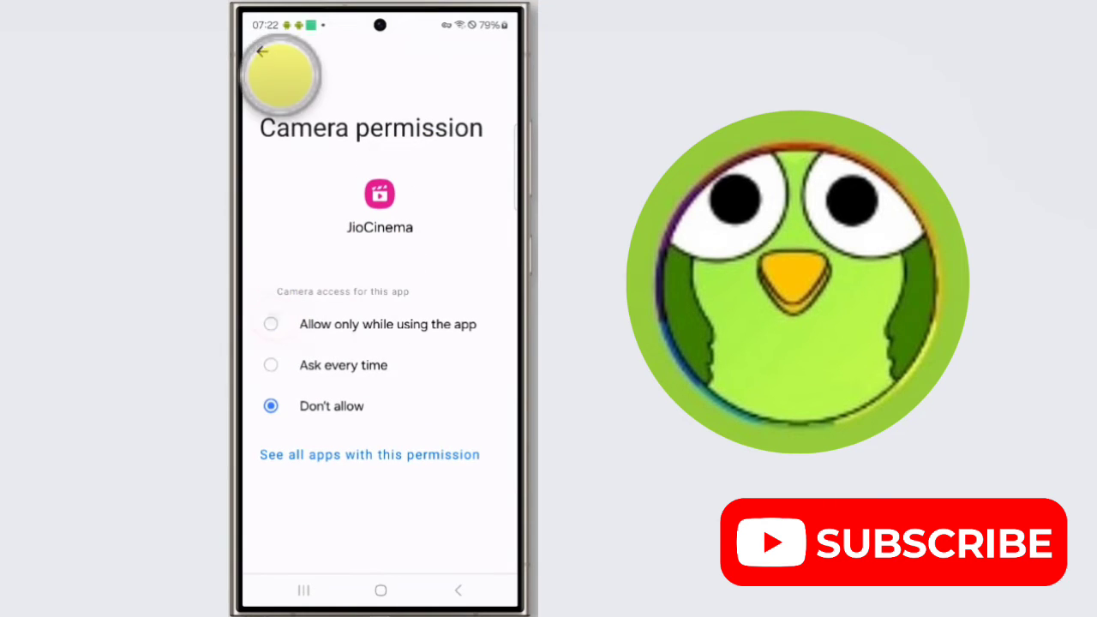
pyautogui.click(264, 51)
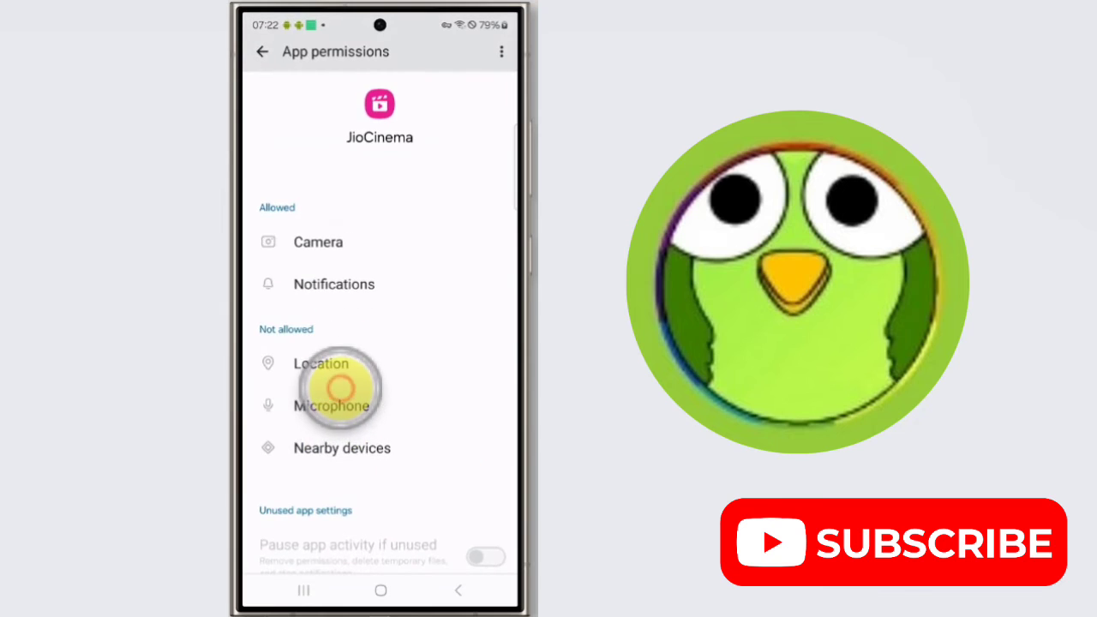
pyautogui.click(338, 401)
pyautogui.click(272, 354)
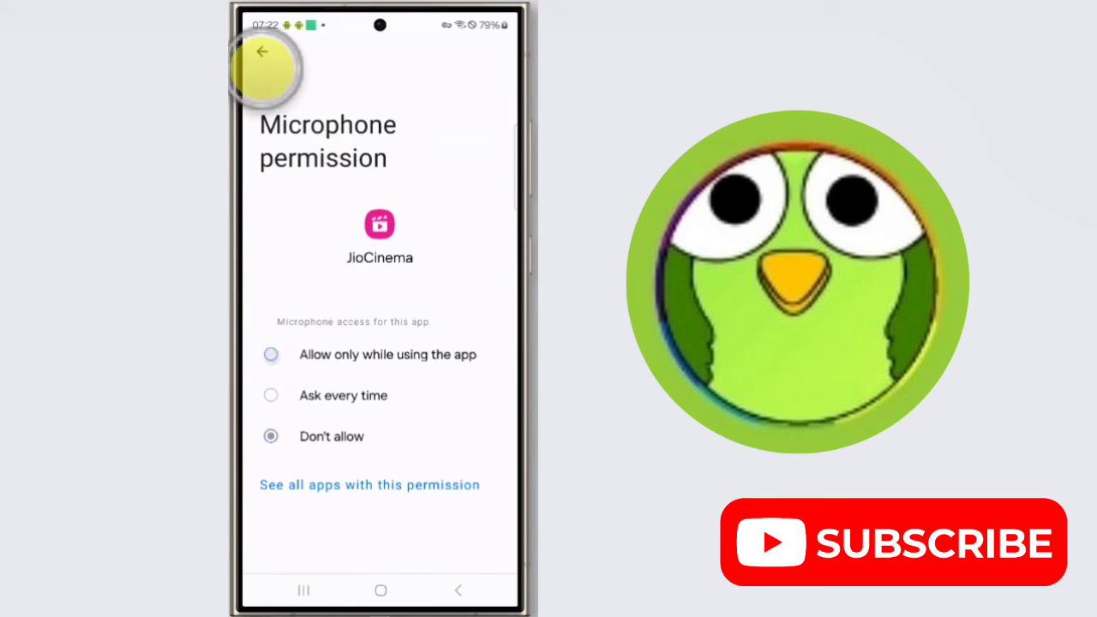
pyautogui.click(262, 51)
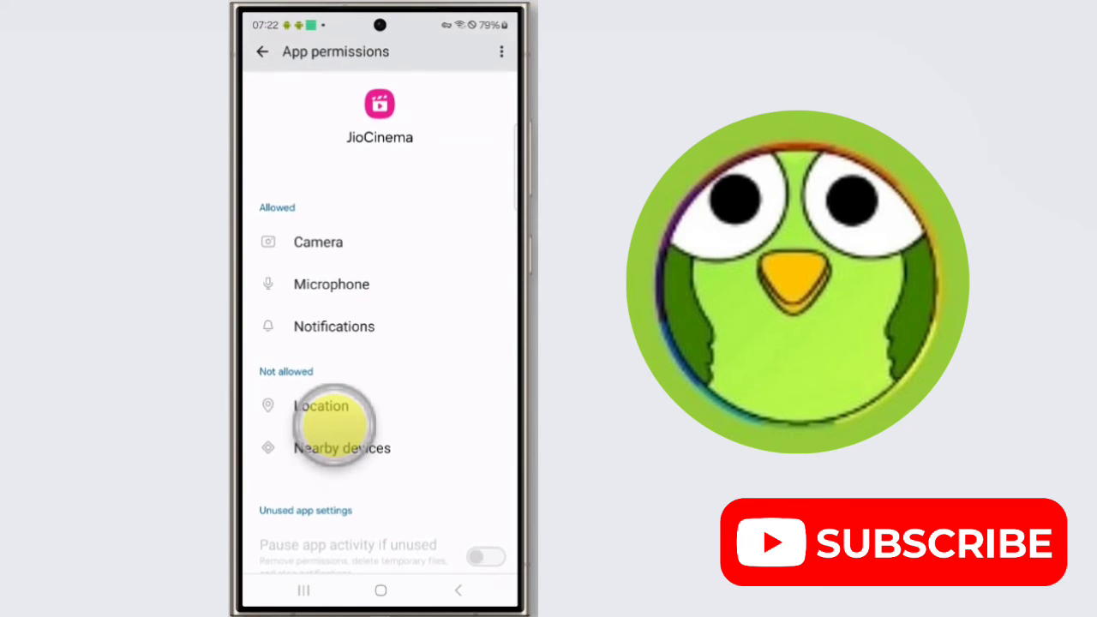
# Step: Set Location to 'Allow only while using the app' and allow Nearby devices
pyautogui.click(333, 407)
pyautogui.click(271, 324)
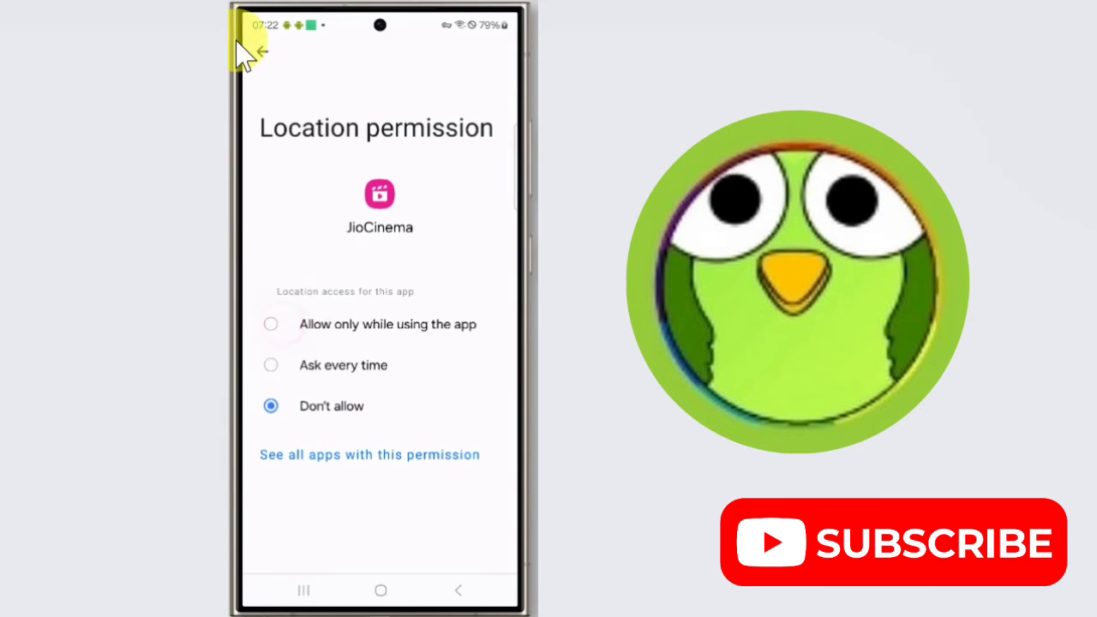
pyautogui.click(263, 51)
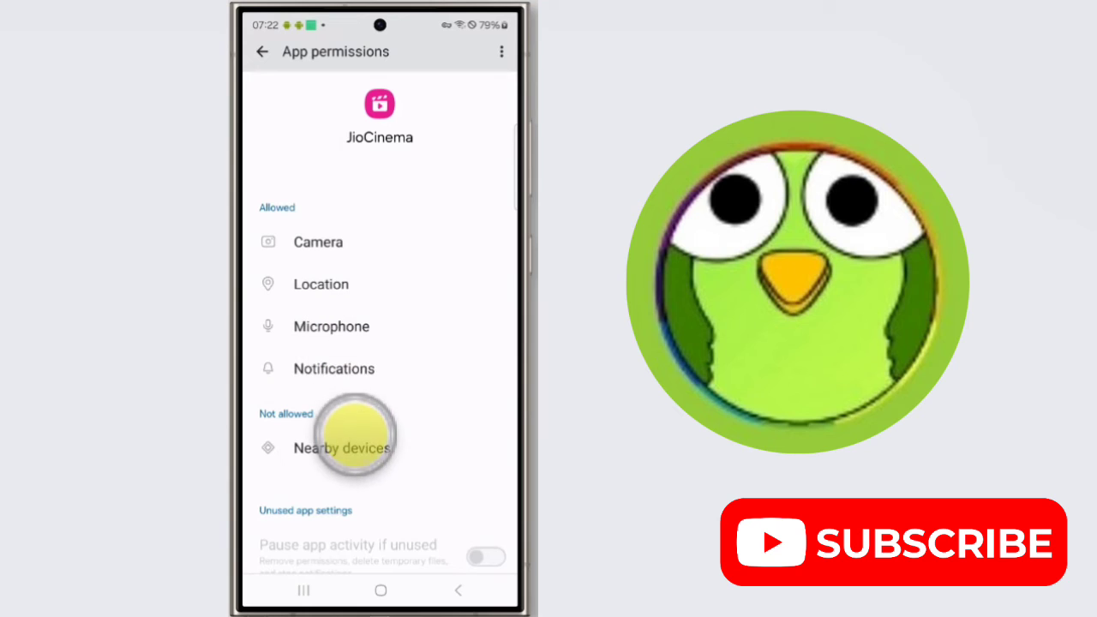
pyautogui.click(354, 433)
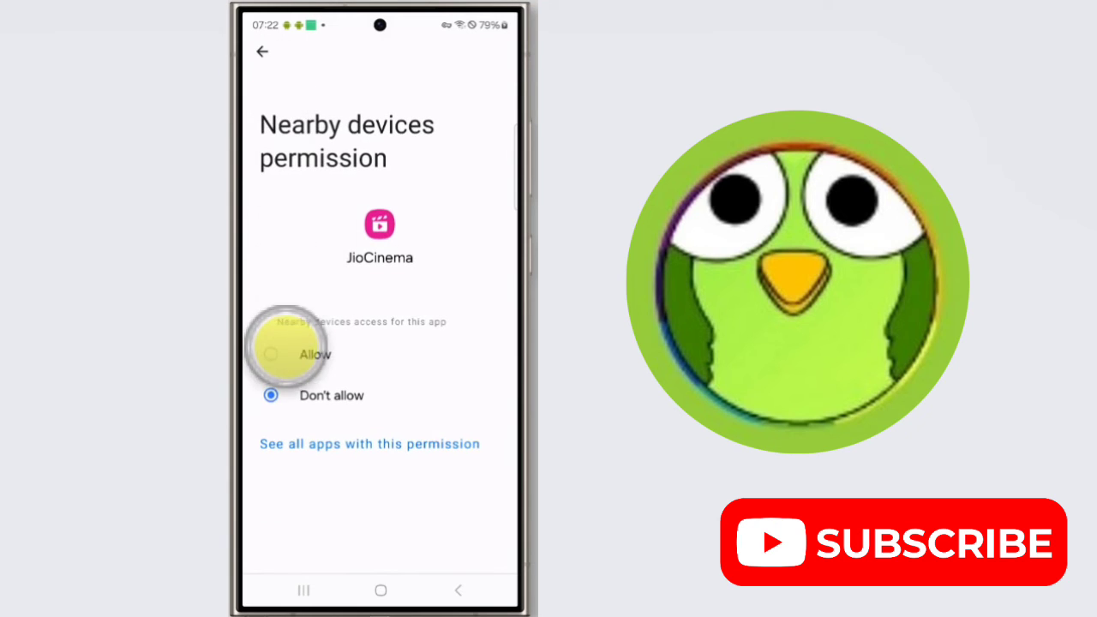
pyautogui.click(281, 354)
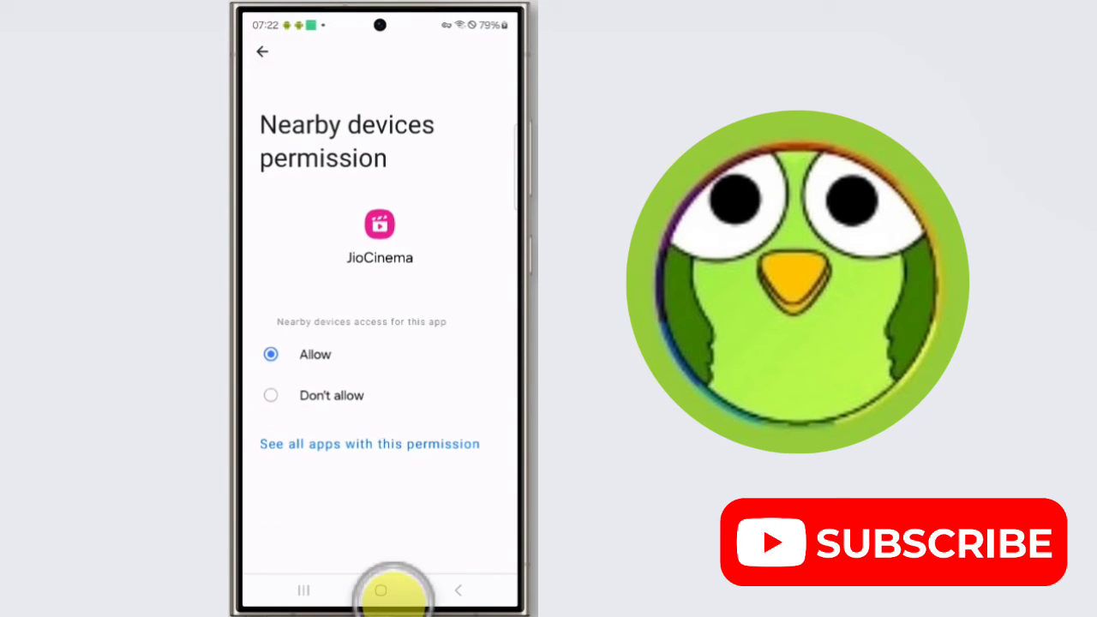
pyautogui.click(381, 590)
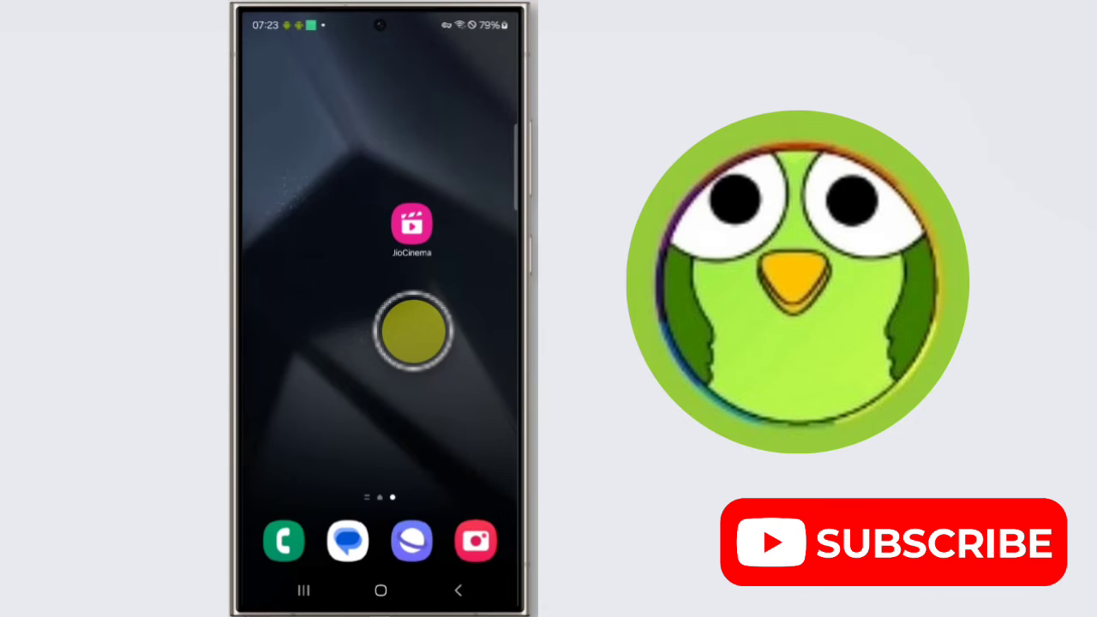
pyautogui.moveTo(399, 446); pyautogui.dragTo(348, 377)
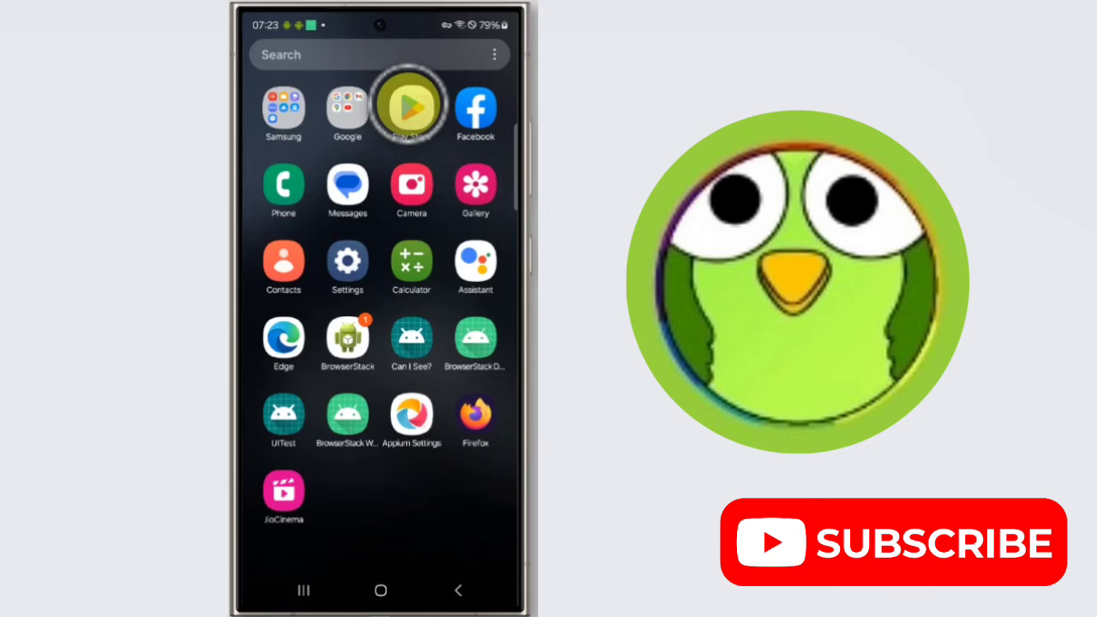
pyautogui.click(410, 106)
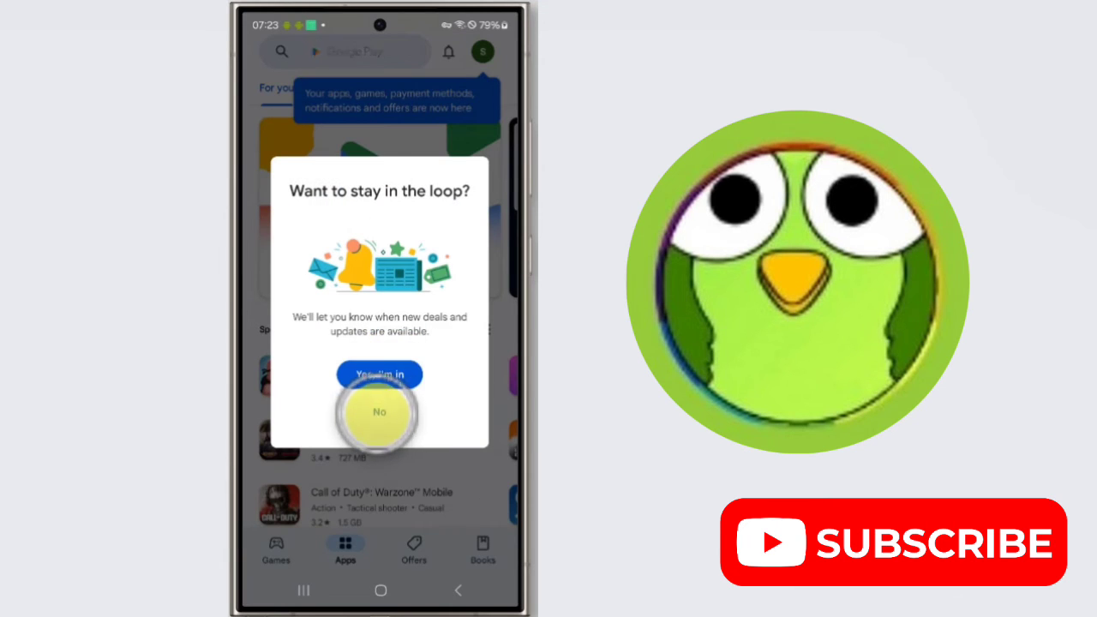
pyautogui.click(382, 378)
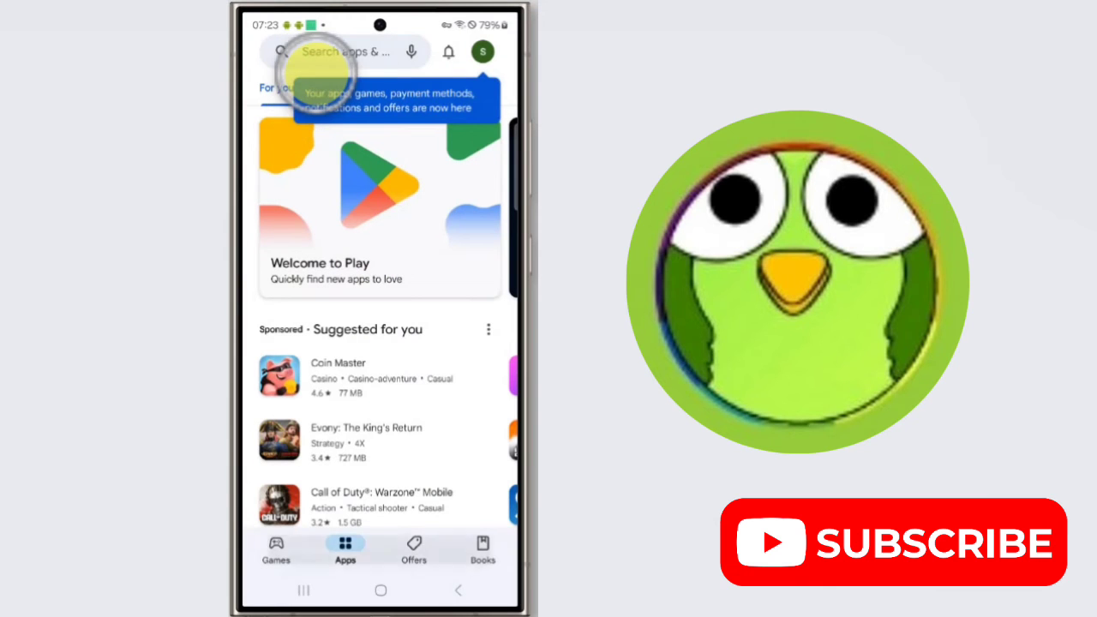
pyautogui.click(326, 50)
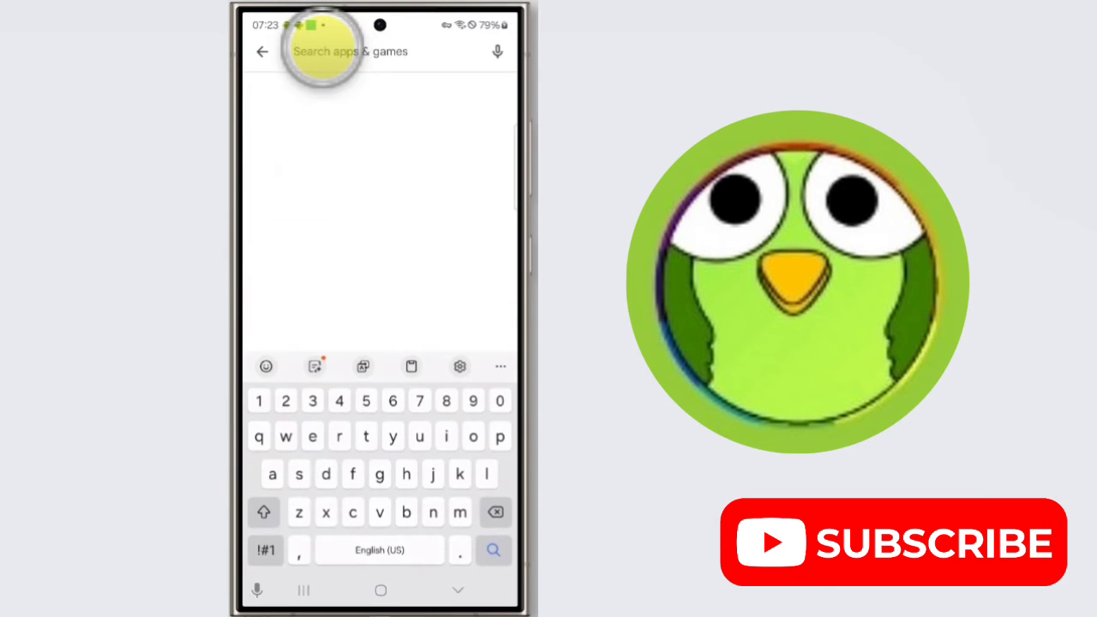
pyautogui.write('jio')
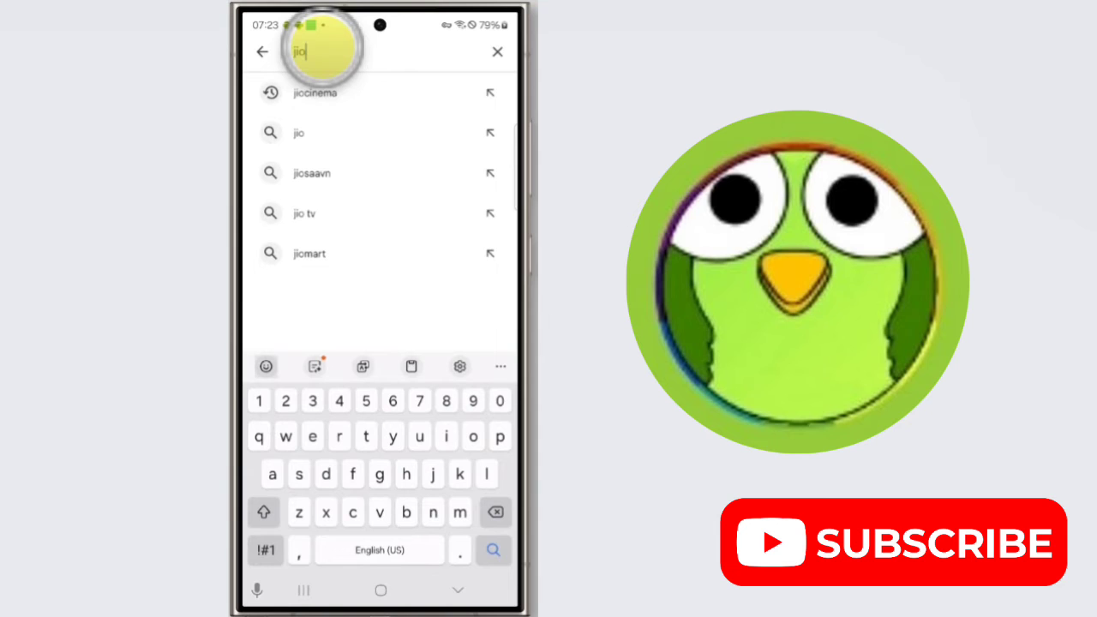
pyautogui.click(328, 91)
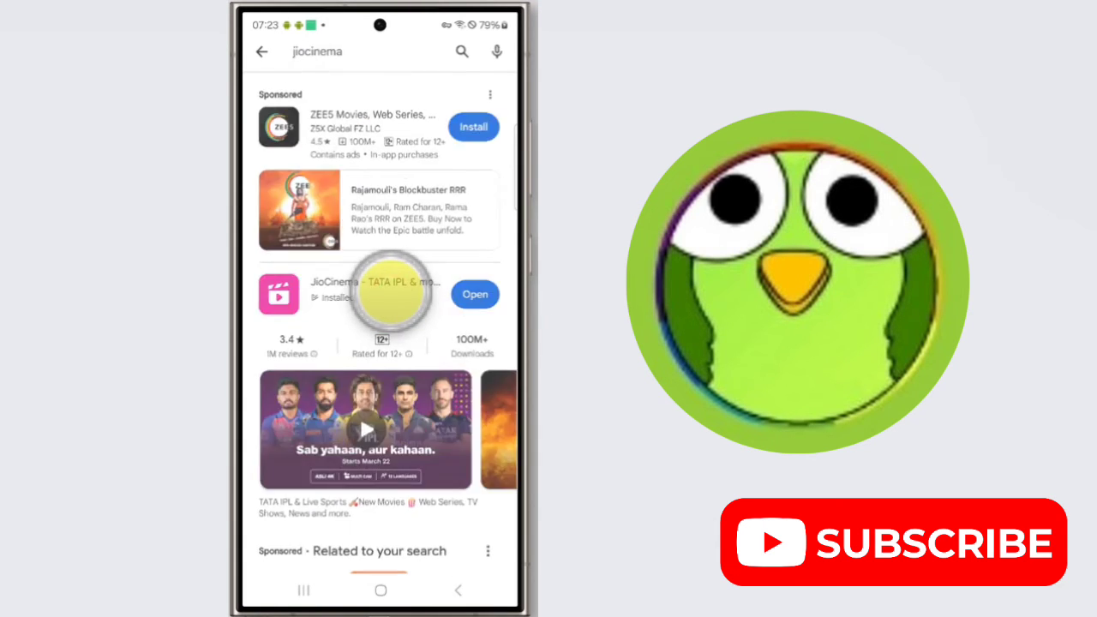
pyautogui.click(393, 290)
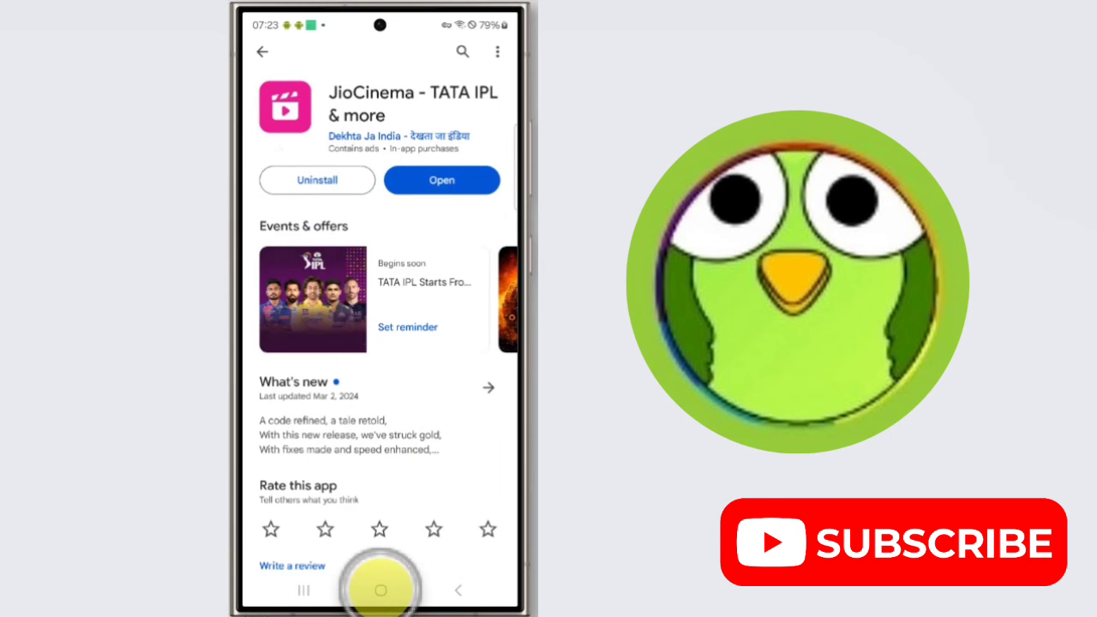
pyautogui.click(381, 590)
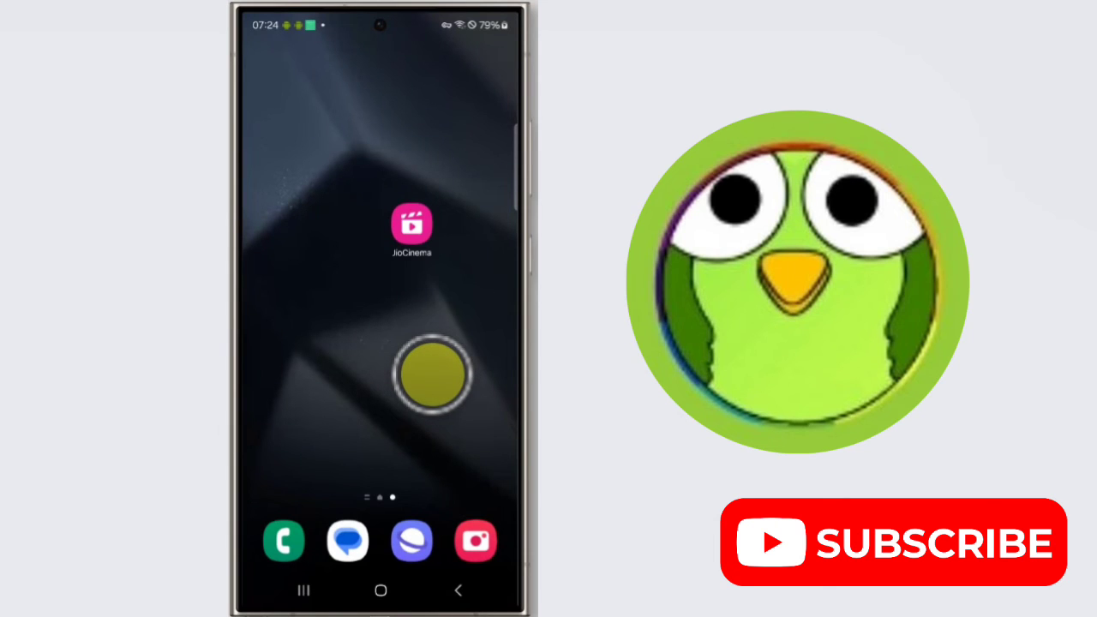
# Step: Search 'jio' in the Play Store and open JioCinema's store page
pyautogui.moveTo(429, 369); pyautogui.dragTo(429, 98)
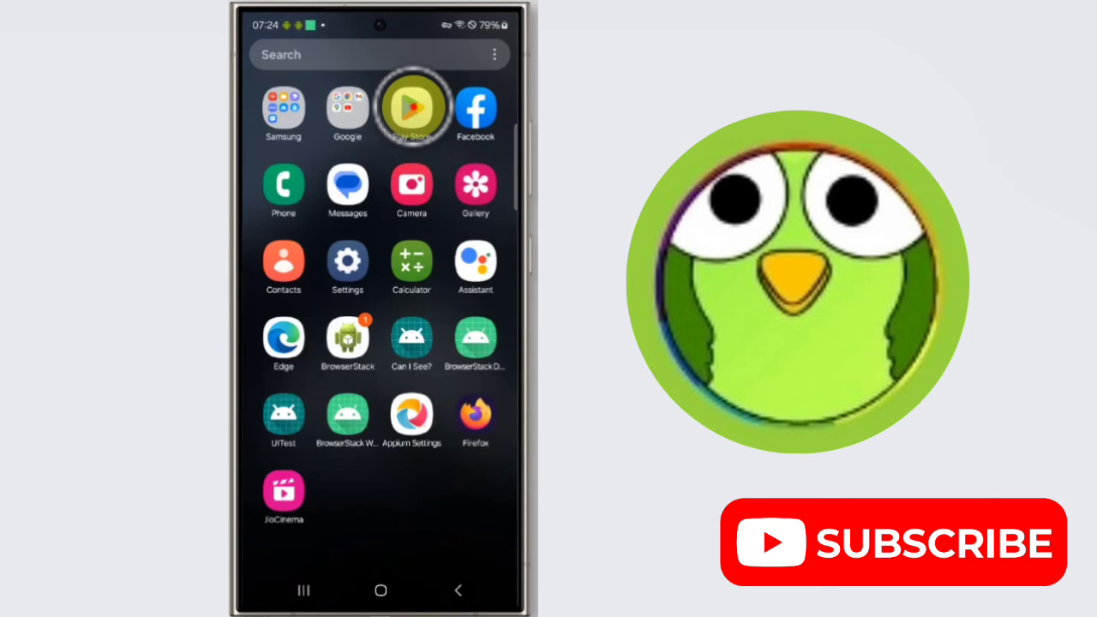
pyautogui.click(413, 107)
pyautogui.click(310, 50)
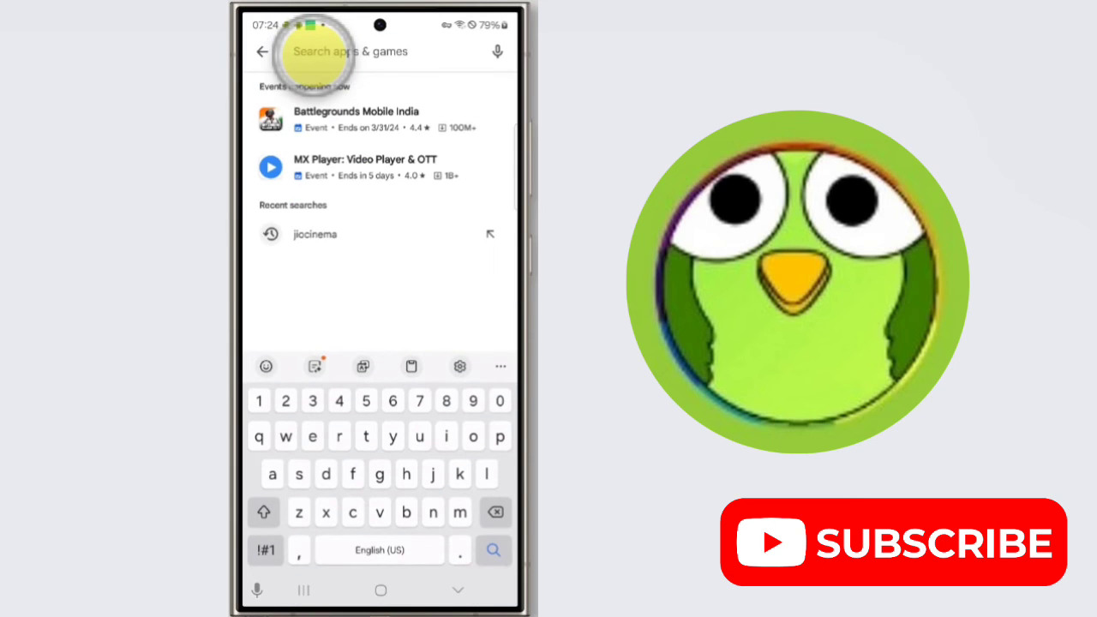
pyautogui.write('jio')
pyautogui.click(331, 93)
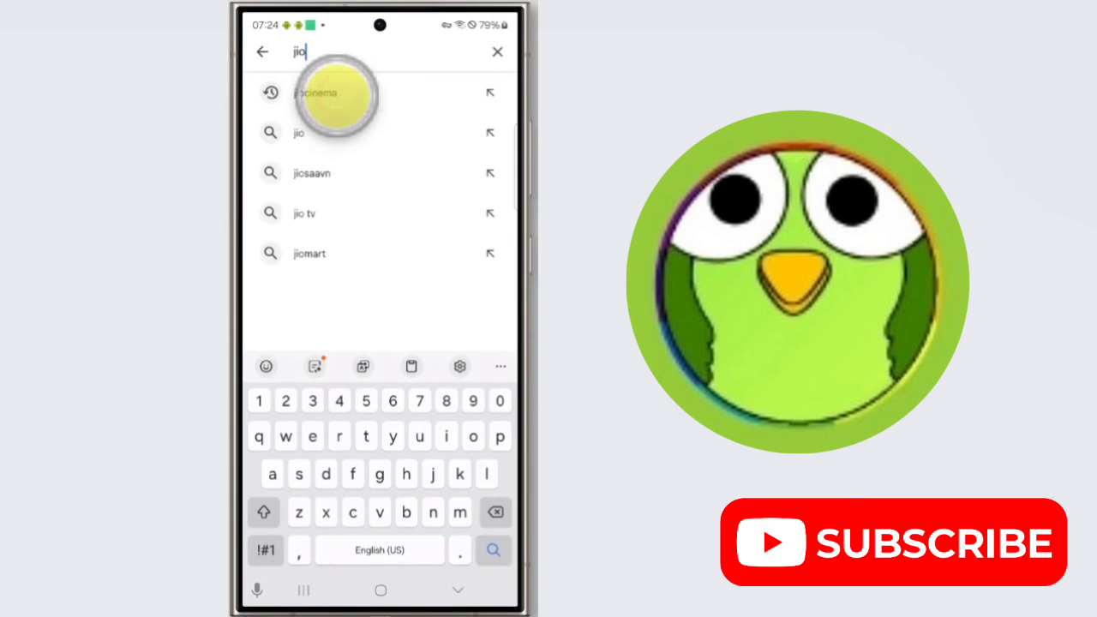
pyautogui.click(380, 289)
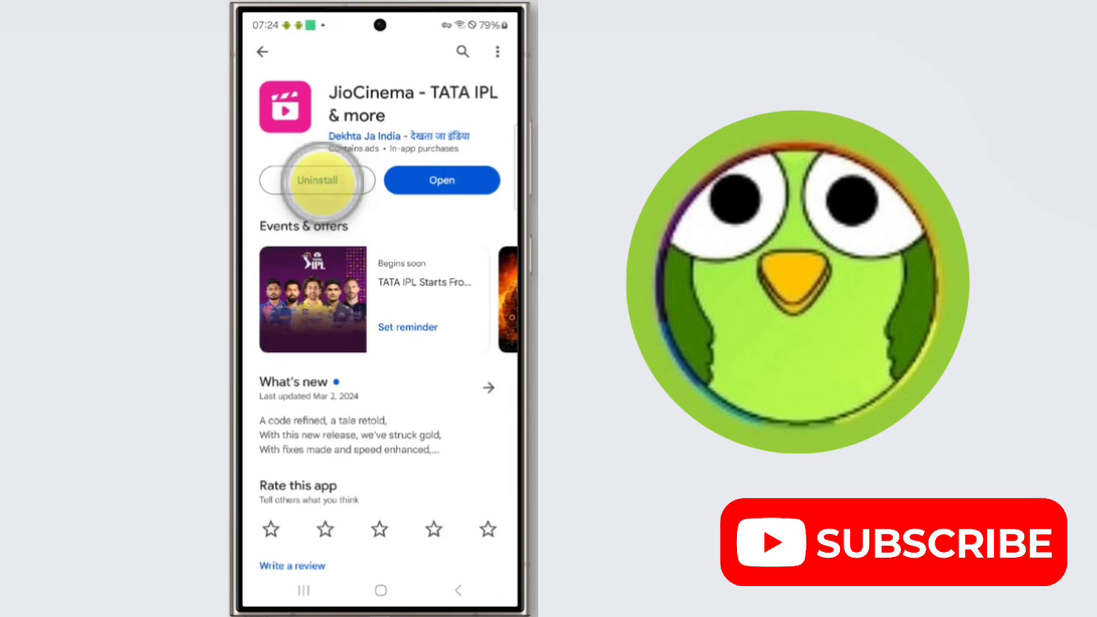
# Step: Uninstall JioCinema, reinstall it, and return home while it downloads
pyautogui.click(319, 180)
pyautogui.click(465, 319)
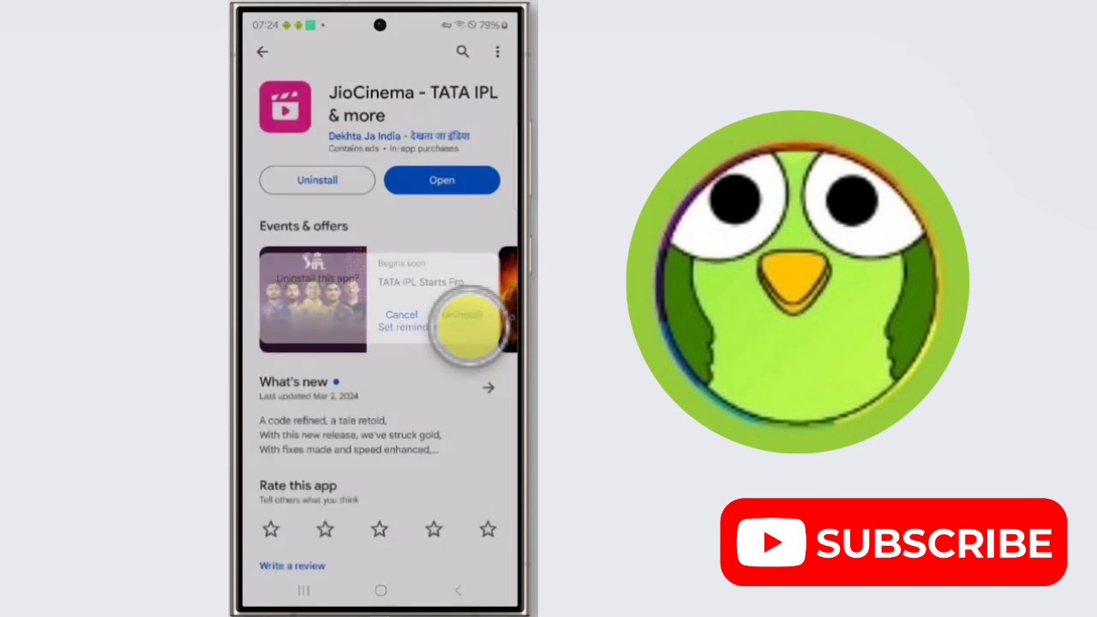
pyautogui.click(362, 184)
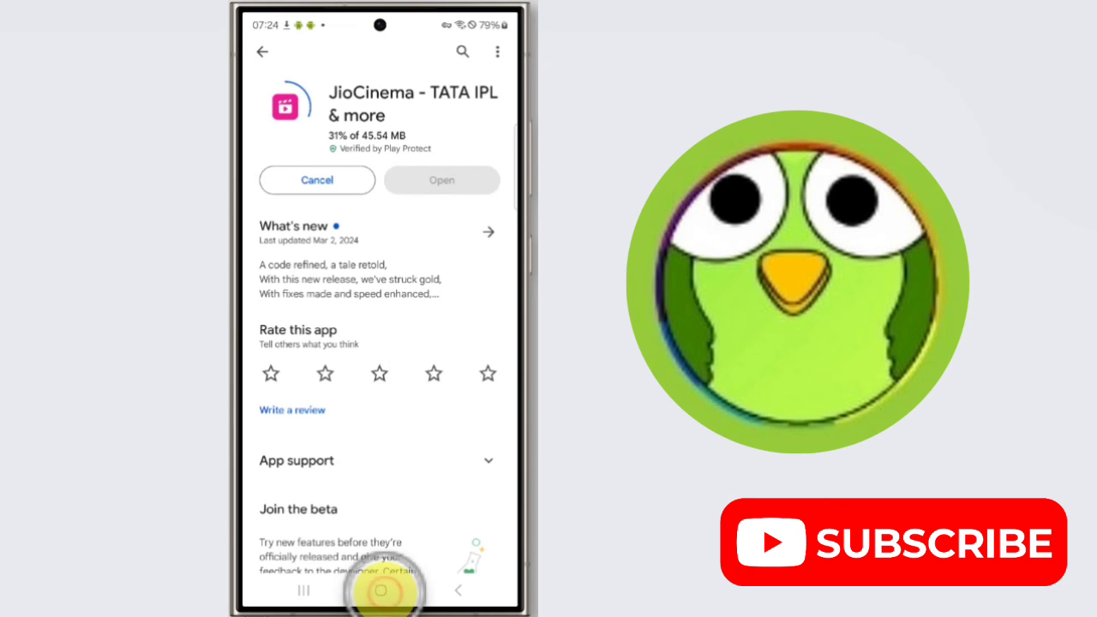
pyautogui.moveTo(381, 590)
pyautogui.mouseDown()
pyautogui.moveTo(379, 429)
pyautogui.moveTo(361, 383)
pyautogui.mouseUp()
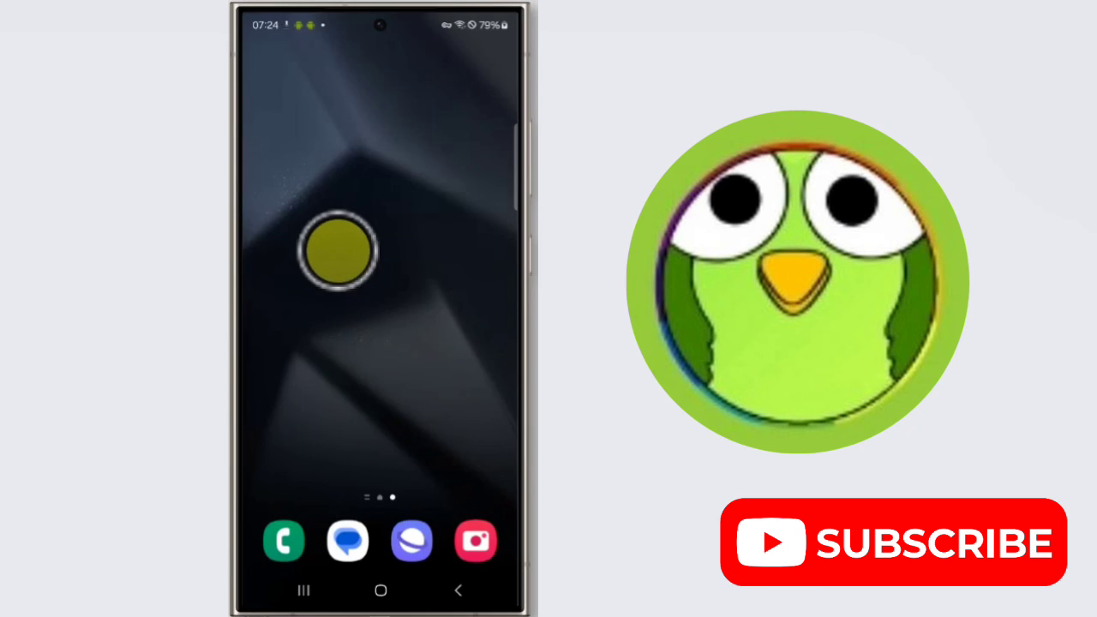